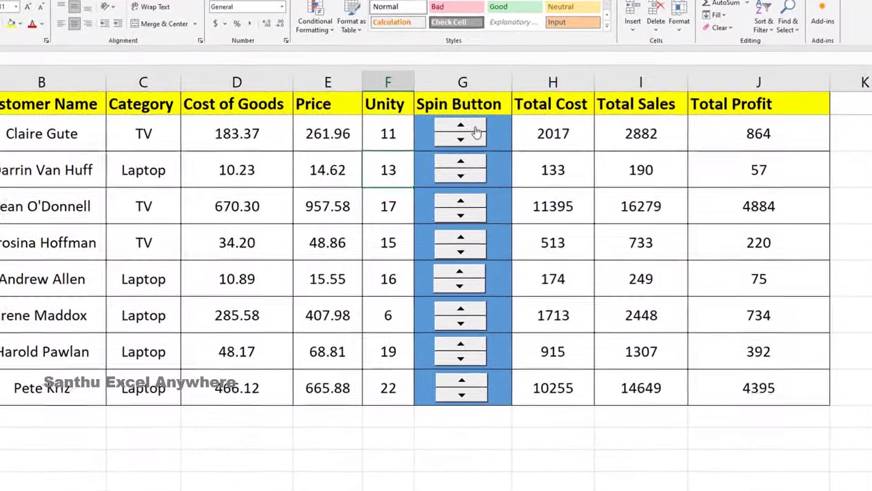
Step Unity with the spin buttons: row 2 to 12, row 3 up to 15, then back to 13
click(476, 129)
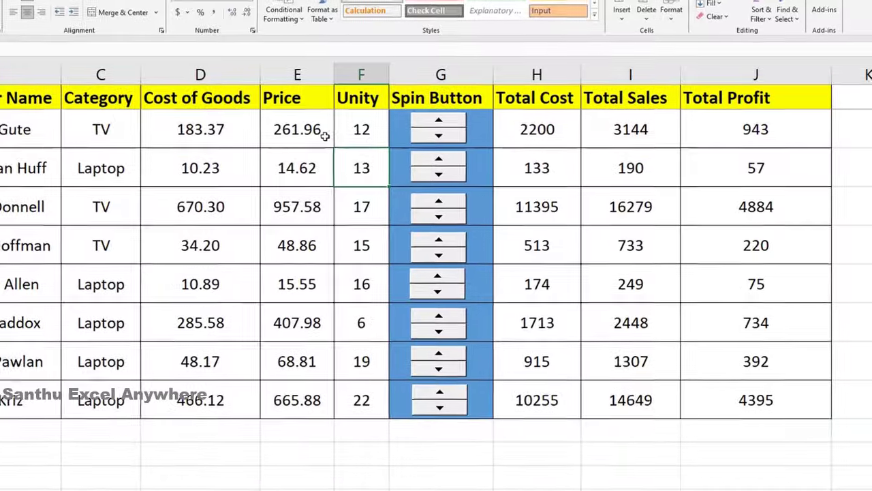
click(420, 161)
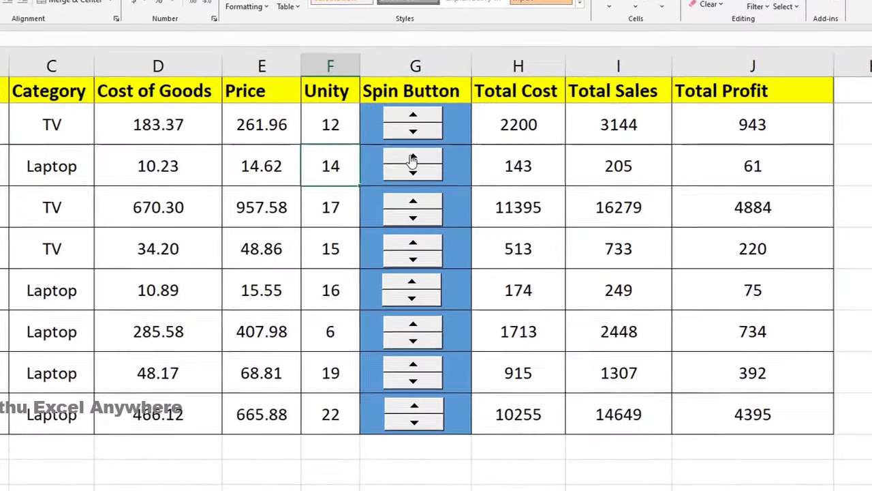
click(412, 158)
double_click(411, 172)
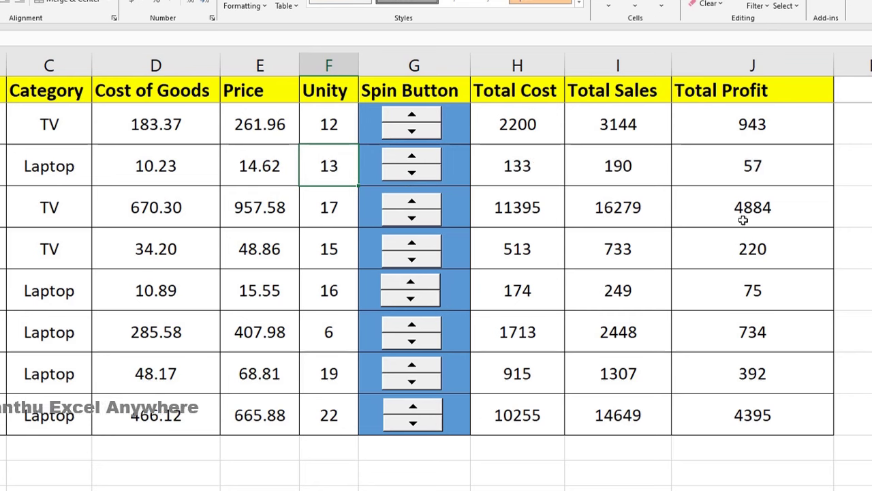
Inspect the recalculated totals, including Total Sales 190 and Total Cost 133
click(738, 127)
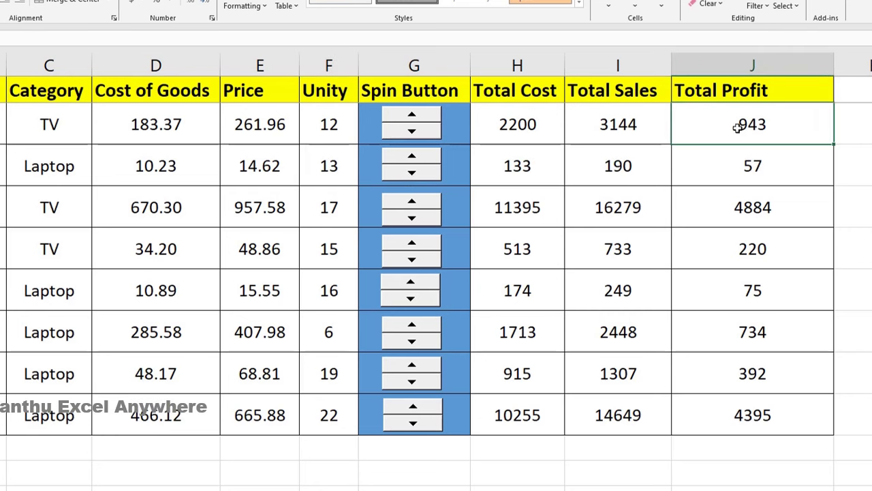
click(560, 140)
click(607, 164)
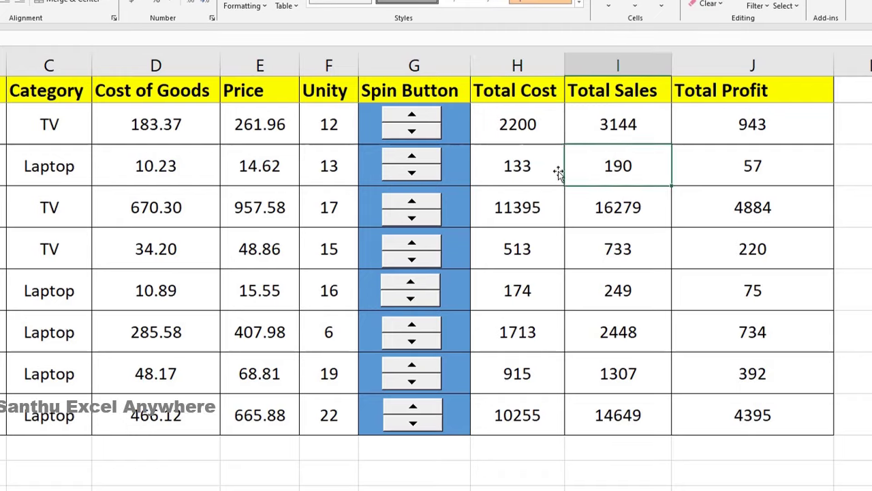
click(549, 170)
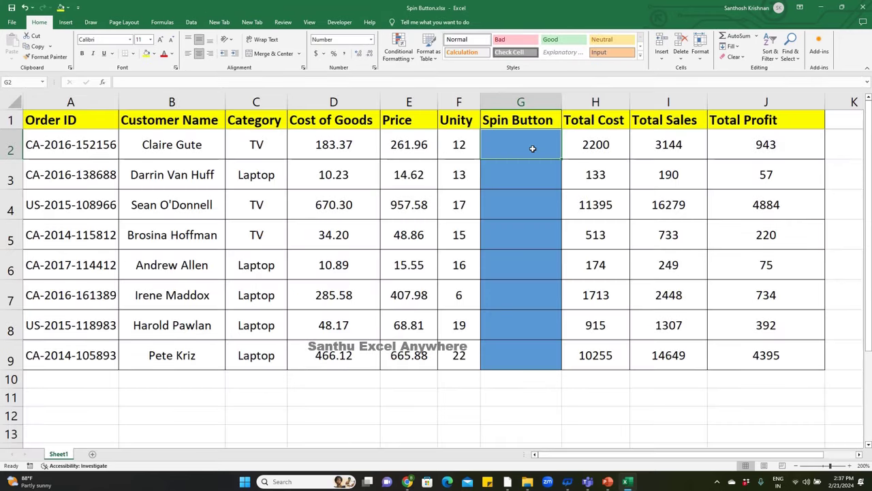
Confirm under Options > Customize Ribbon that the Developer tab is checked and enabled
click(338, 23)
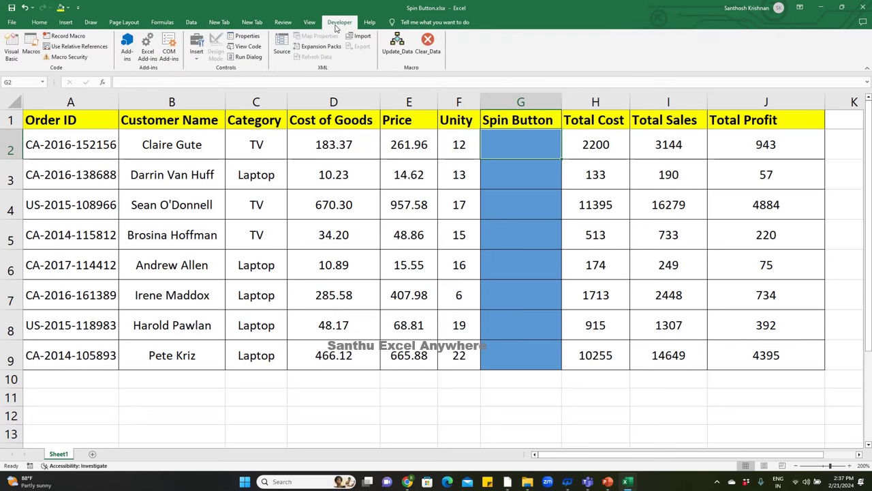
click(13, 23)
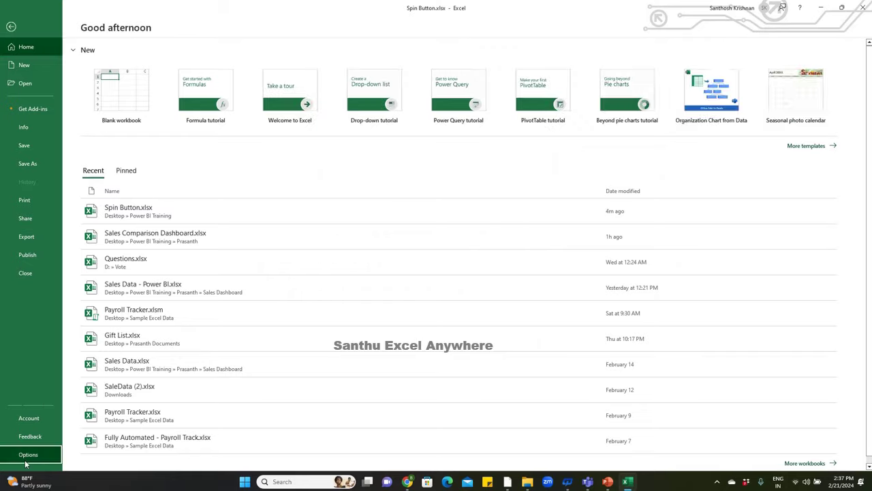
click(27, 455)
click(276, 206)
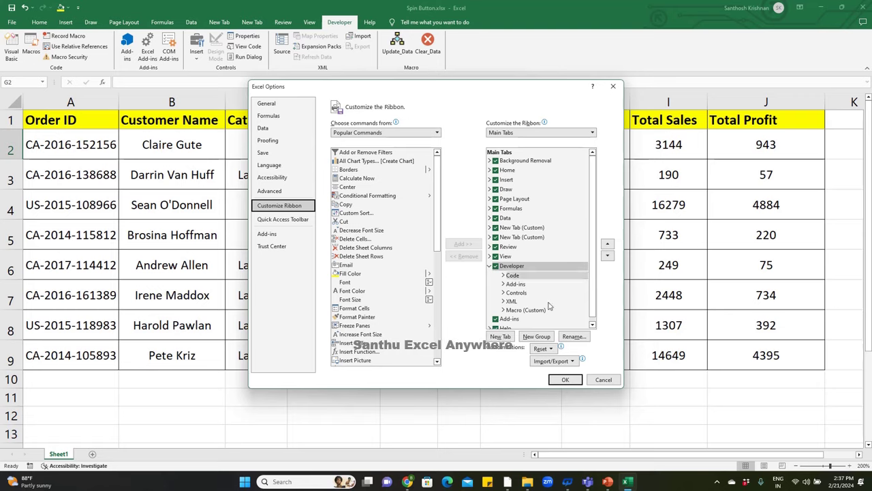
click(565, 380)
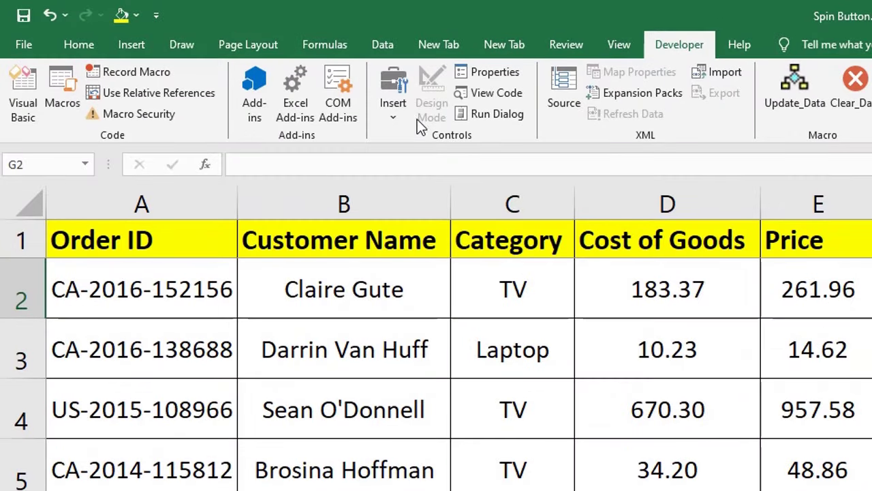
Insert a form-control spin button from Developer > Insert and fit it centred in cell G2
click(394, 117)
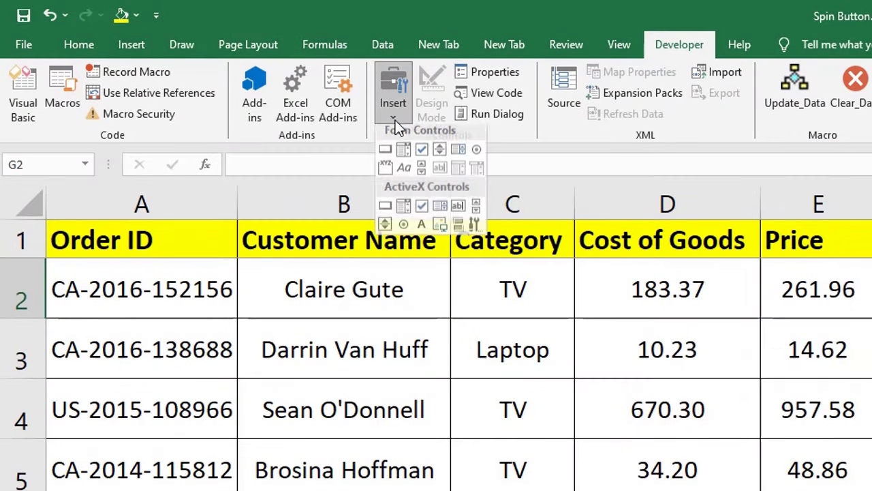
click(439, 159)
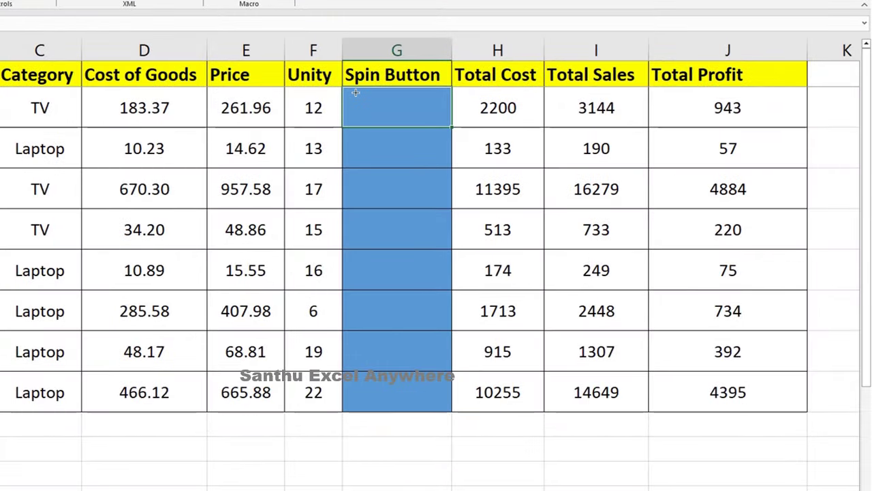
drag(357, 96, 427, 122)
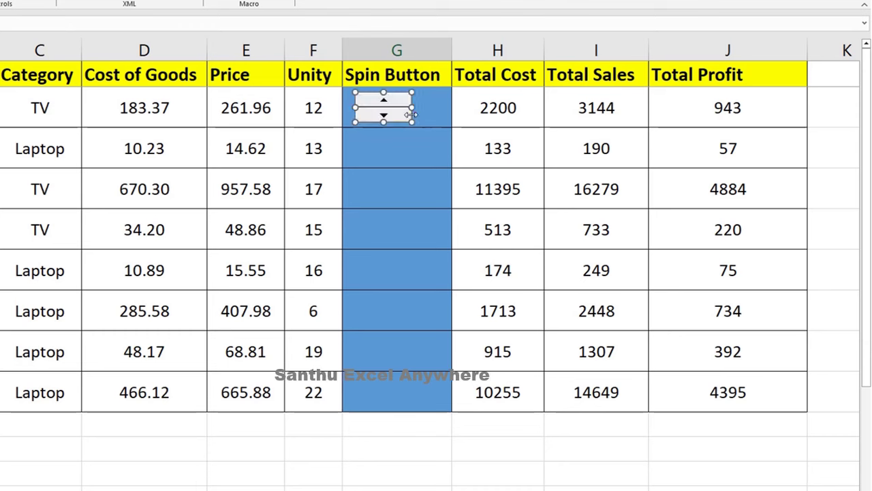
drag(402, 116, 414, 118)
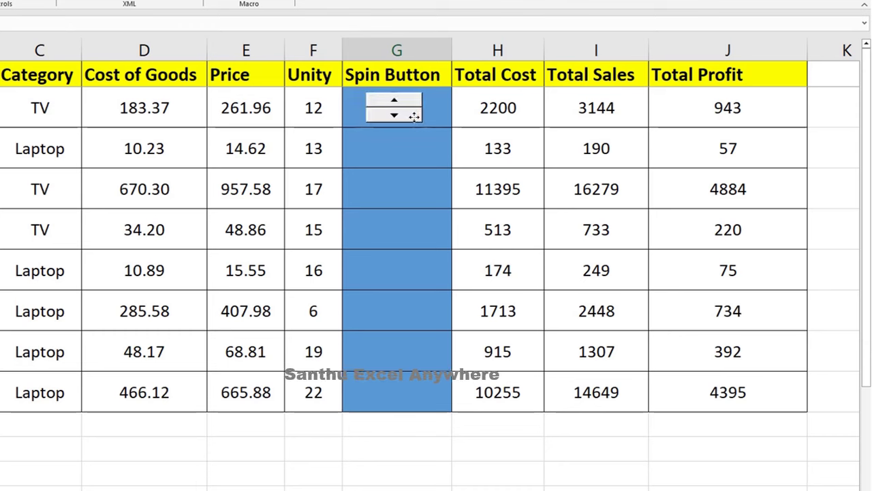
key(Escape)
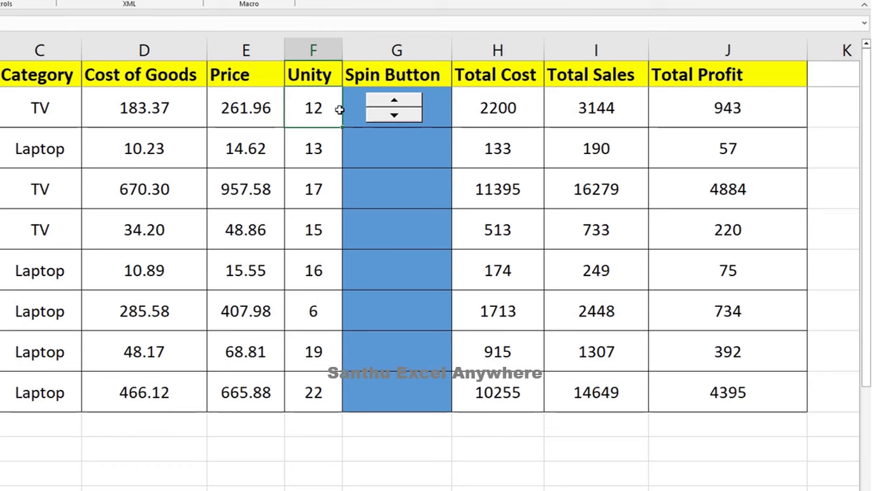
Set the G2 spin button's Format Control cell link to $F$2
right_click(381, 104)
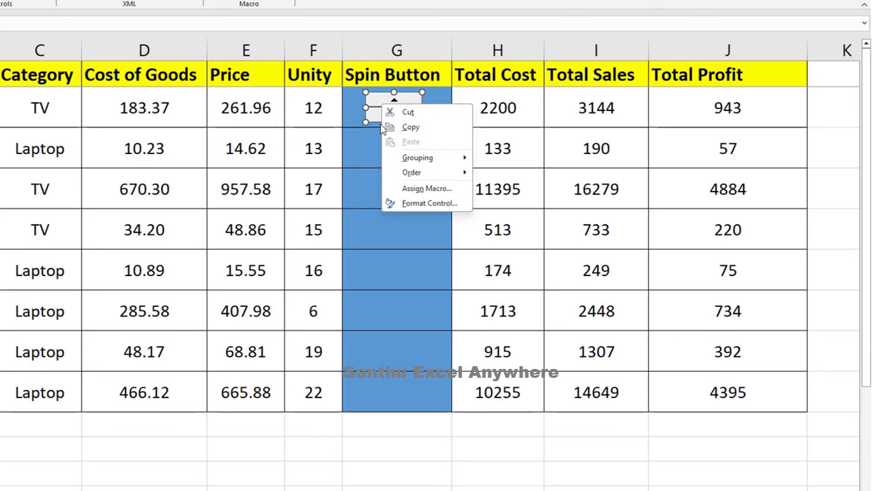
click(420, 204)
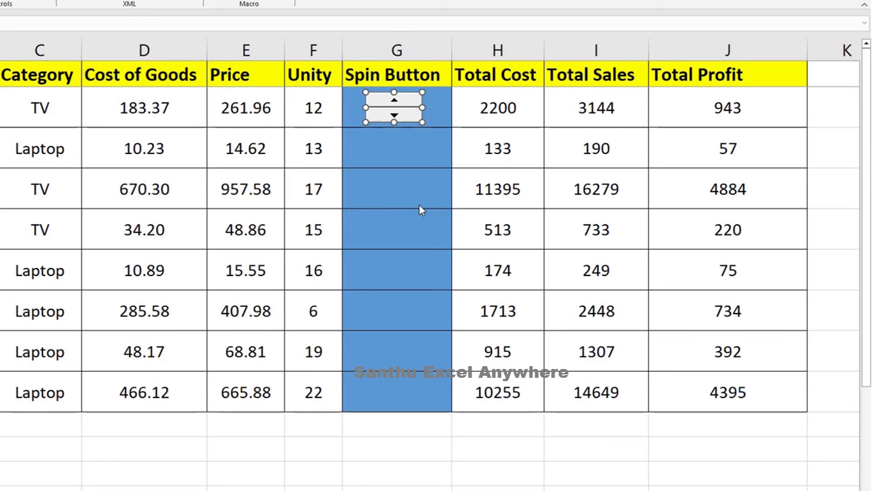
mouse_move(236, 111)
mouse_down()
mouse_move(201, 118)
mouse_move(163, 105)
mouse_up()
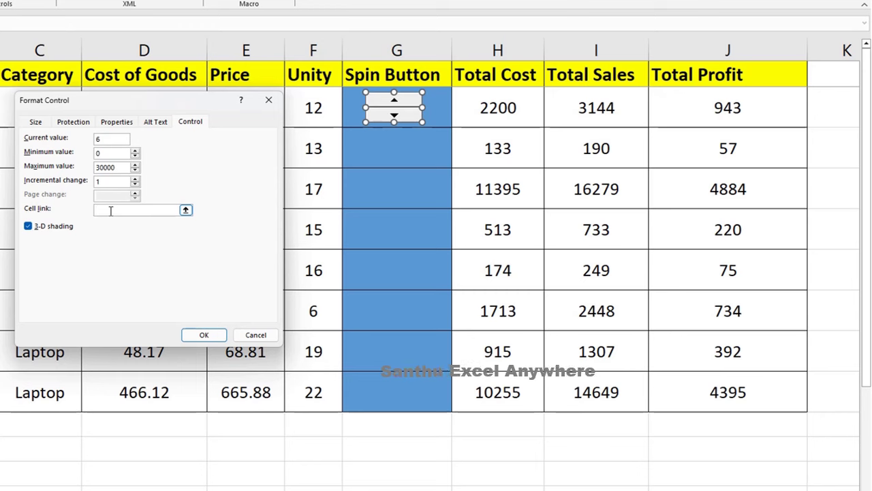
click(308, 109)
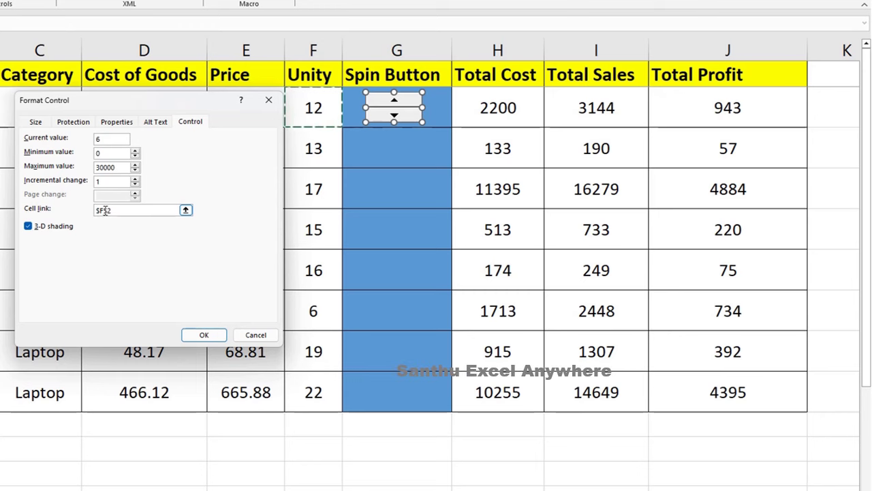
click(195, 335)
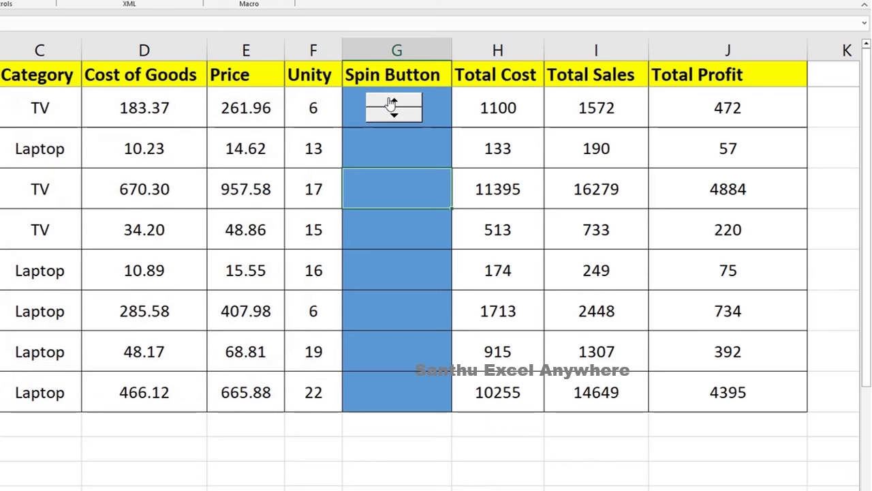
Step row 2's Unity between 6 and 8 with its spin button, ending at 6
click(393, 101)
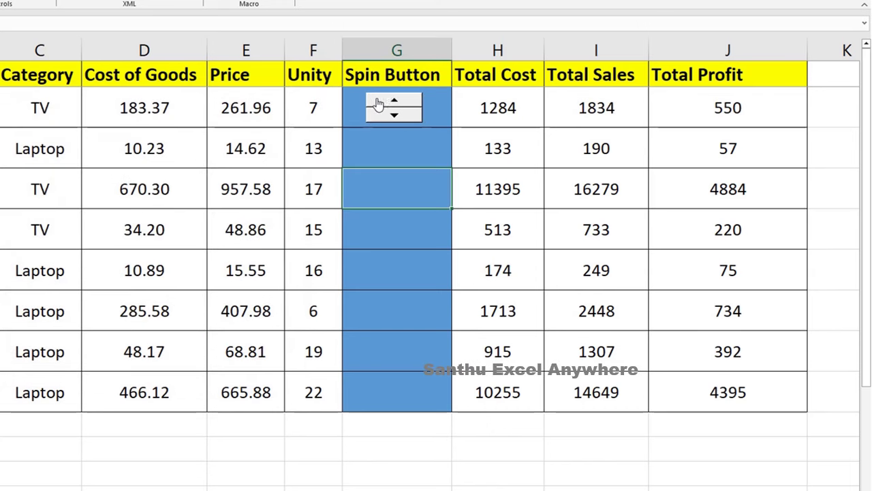
click(382, 102)
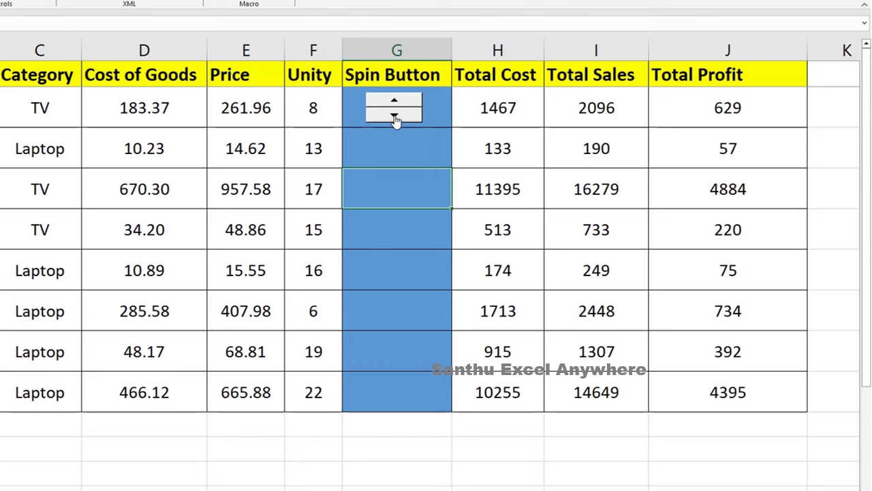
click(394, 116)
click(394, 117)
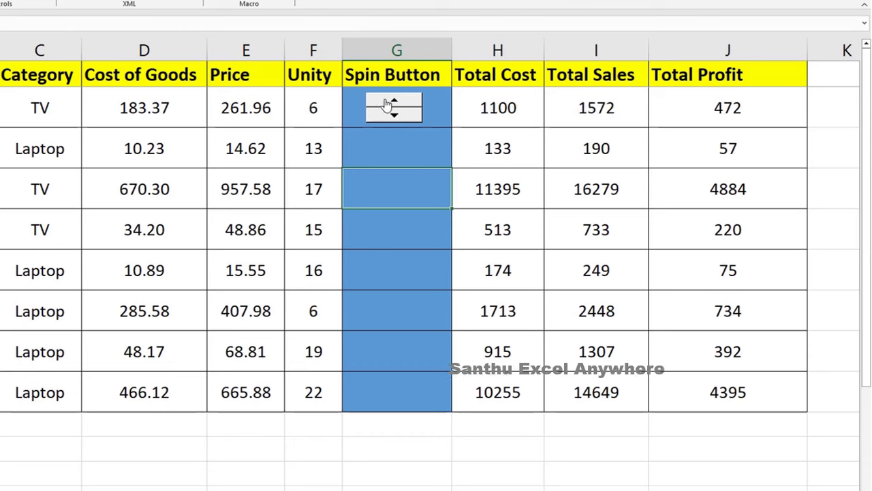
click(389, 102)
click(390, 116)
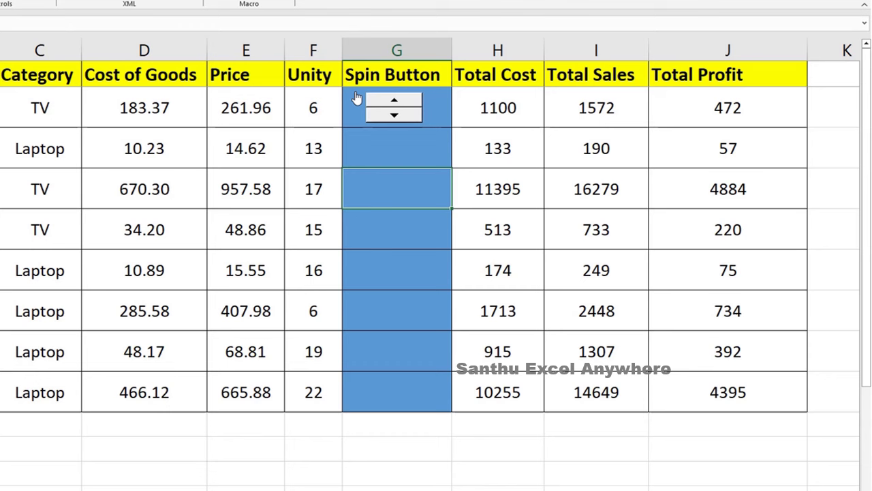
Inspect H2's Total Cost formula =D2*F2, then open I2's Total Sales formula
click(485, 103)
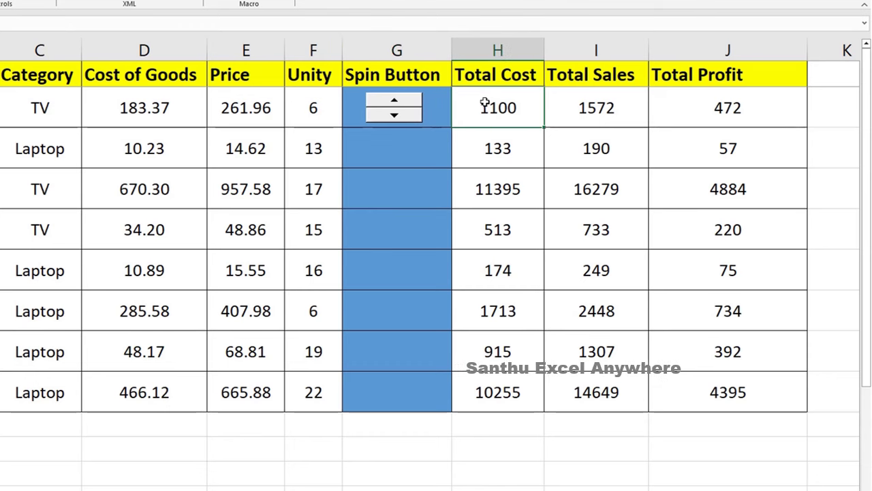
double_click(485, 103)
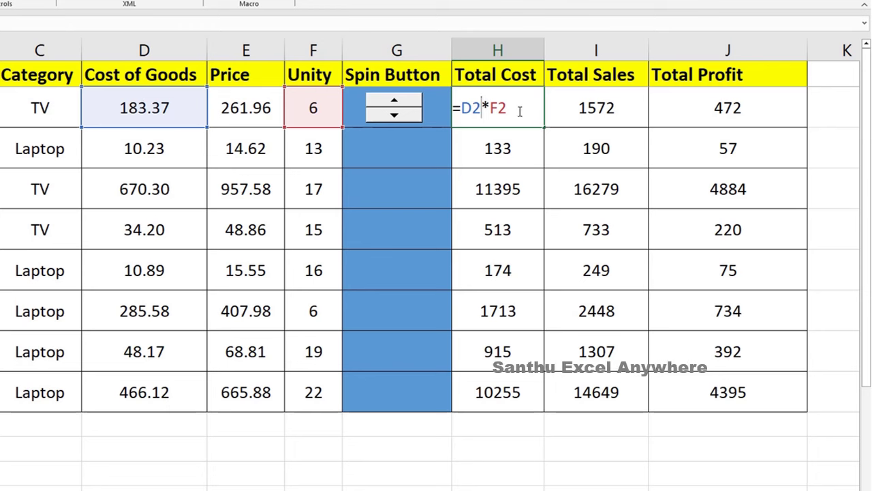
key(Escape)
double_click(571, 104)
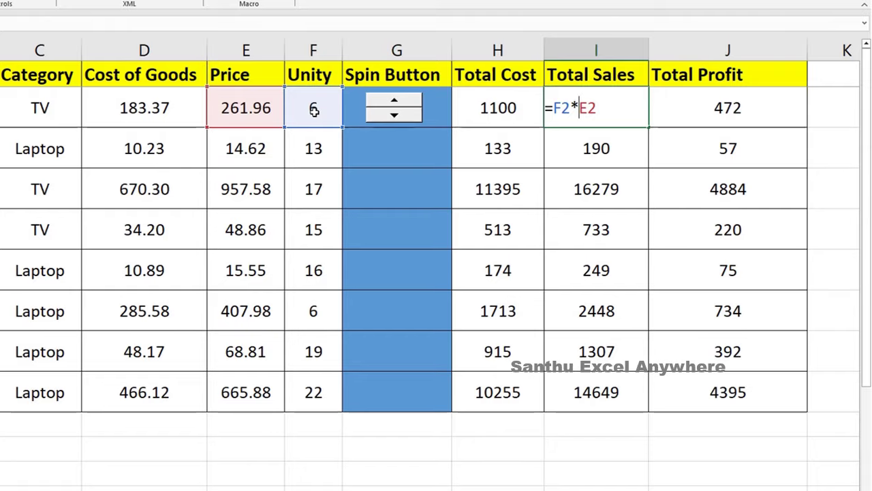
Check I2's =F2*E2 and J2's Total Profit formula =(I2-H2), returning 472
key(Escape)
double_click(722, 108)
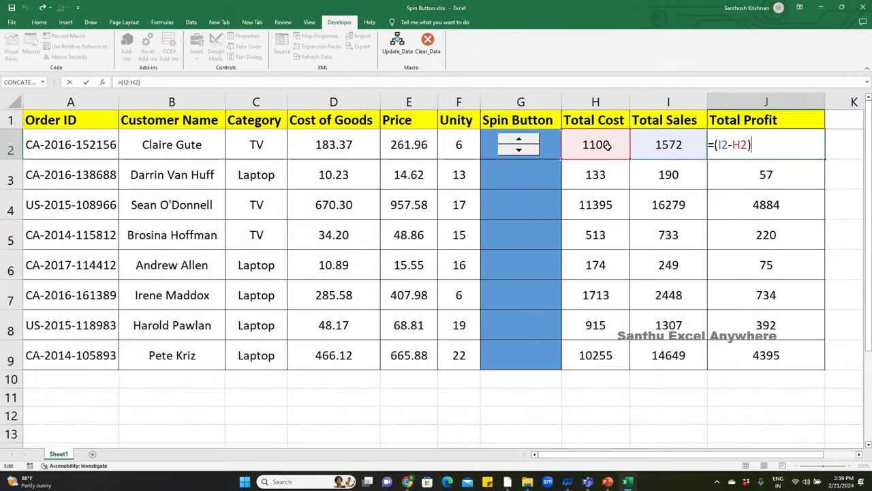
key(Escape)
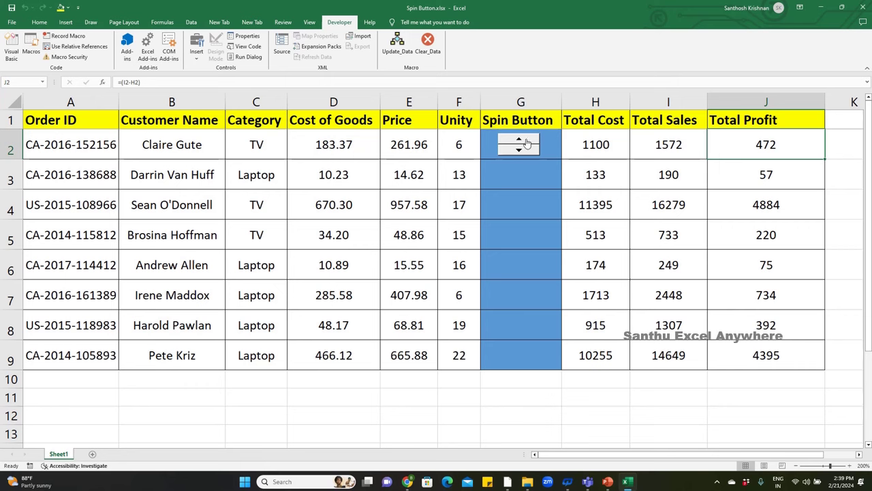
Duplicate the G2 spin button with Ctrl+D and move the copy into G3
click(531, 188)
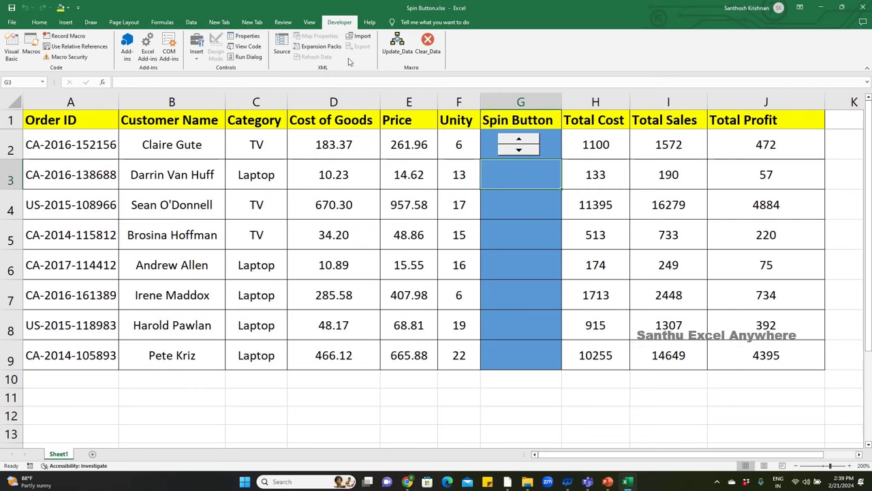
right_click(517, 140)
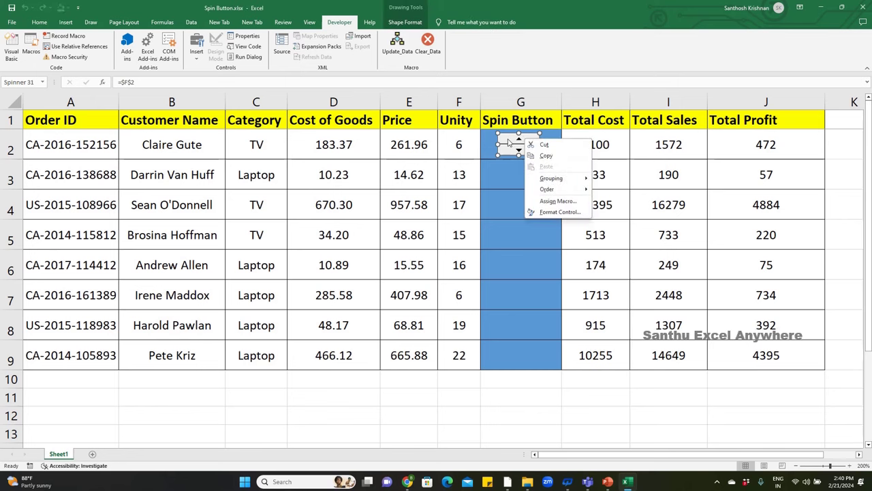
click(507, 139)
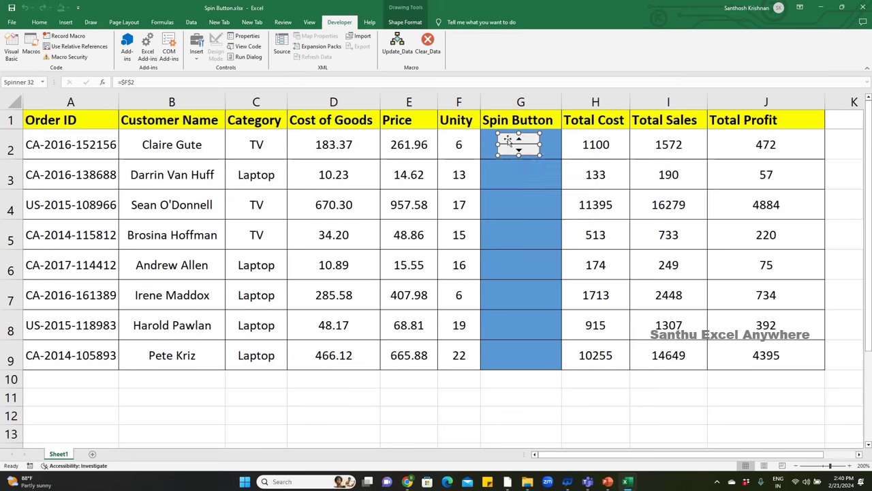
key(ctrl+d)
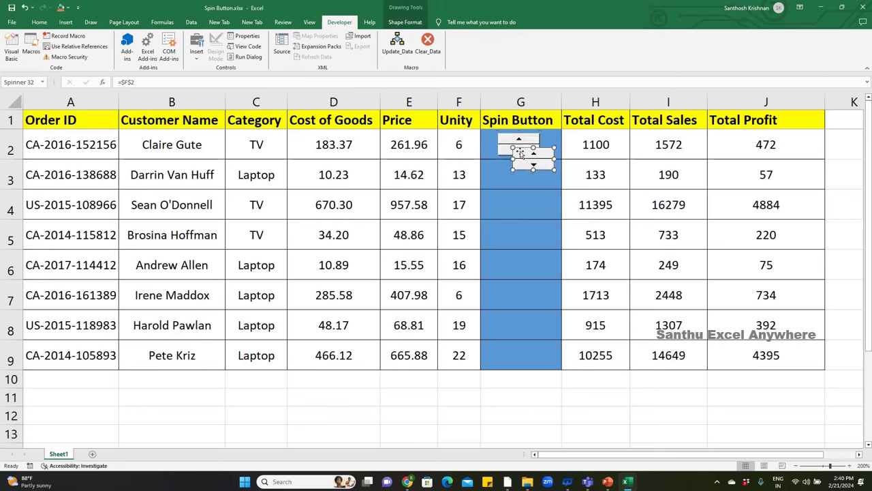
drag(520, 154, 505, 167)
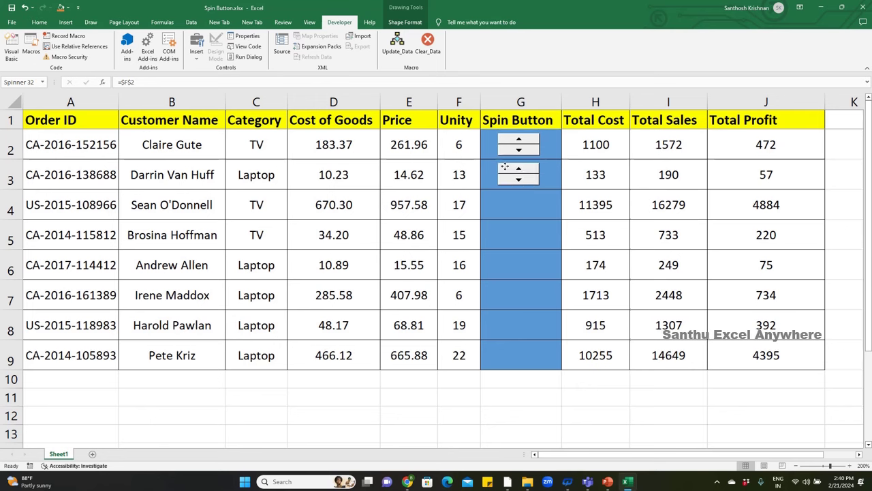
Change the G3 spin button's cell link from $F$2 to $F$3
right_click(505, 166)
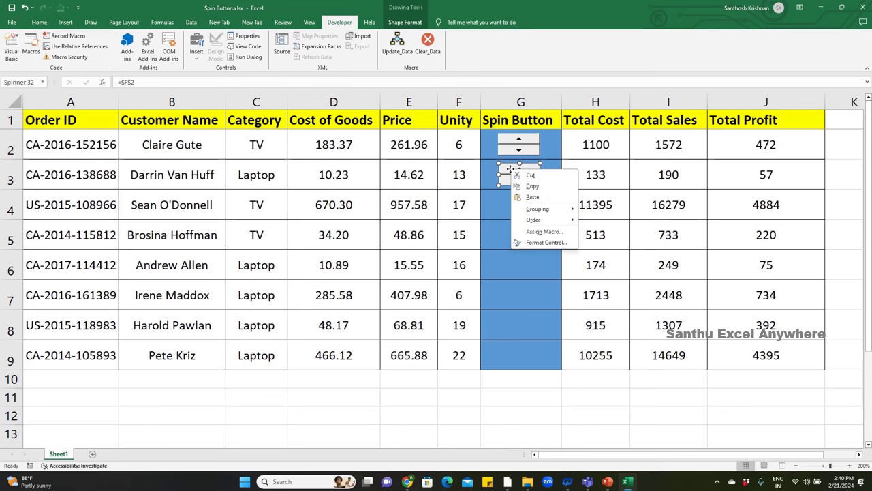
click(535, 235)
drag(313, 141, 231, 143)
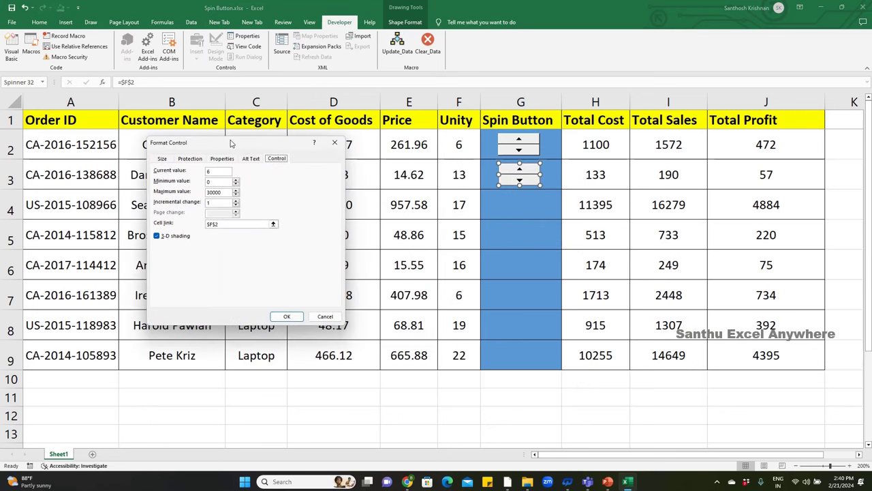
click(231, 225)
key(BackSpace)
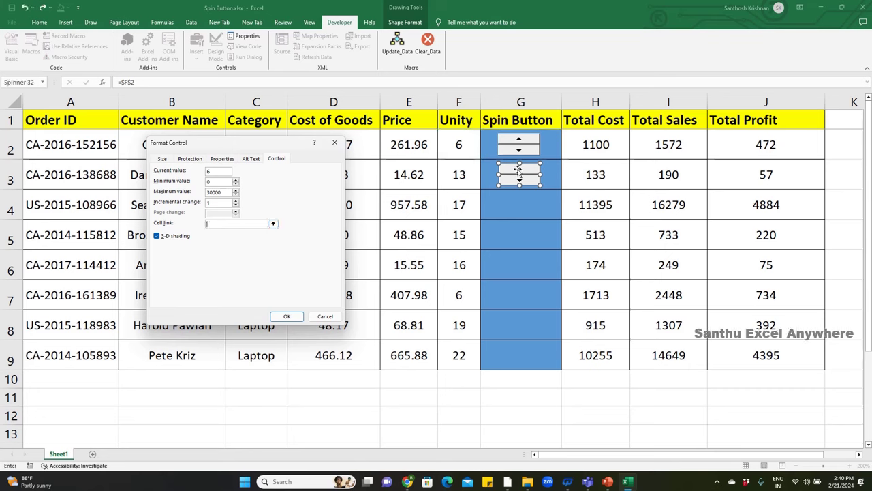
click(465, 175)
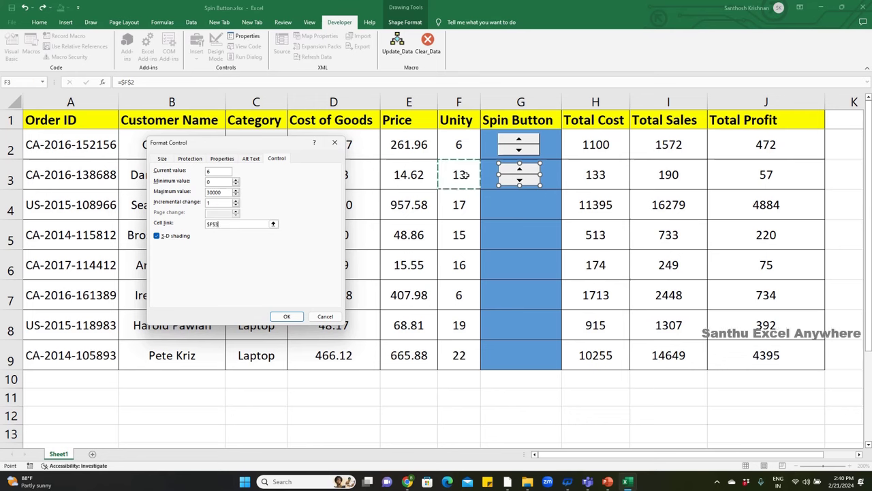
click(285, 317)
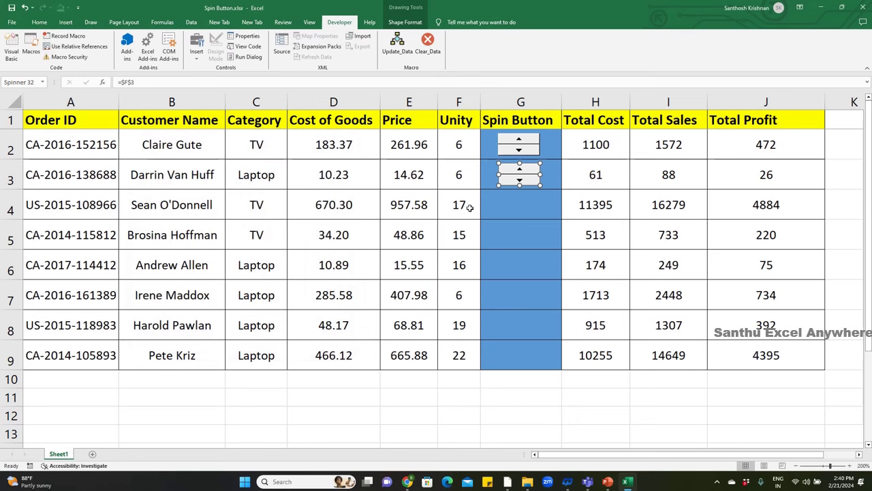
click(524, 203)
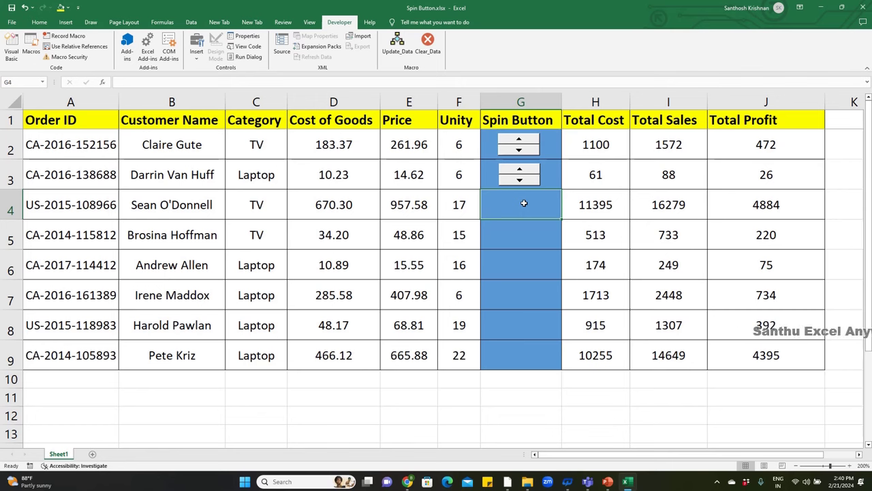
Paste a copy of the spin button into G4 and link it to $F$4
right_click(528, 177)
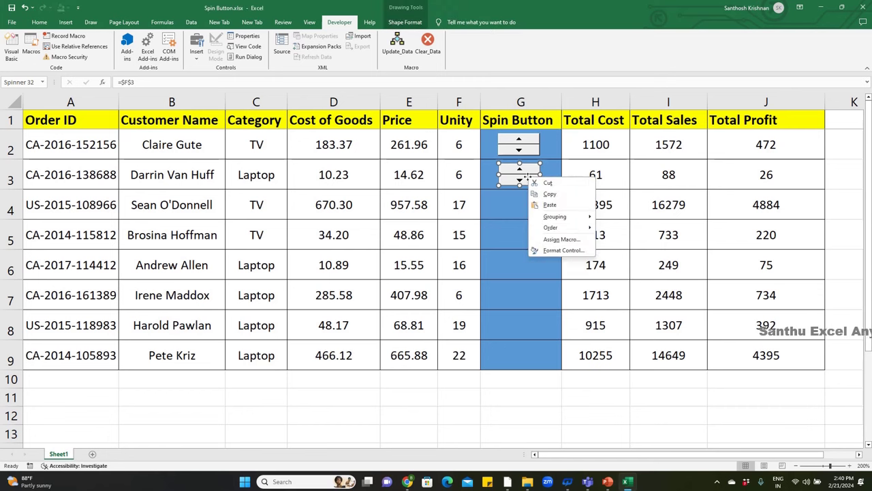
click(512, 199)
click(512, 199)
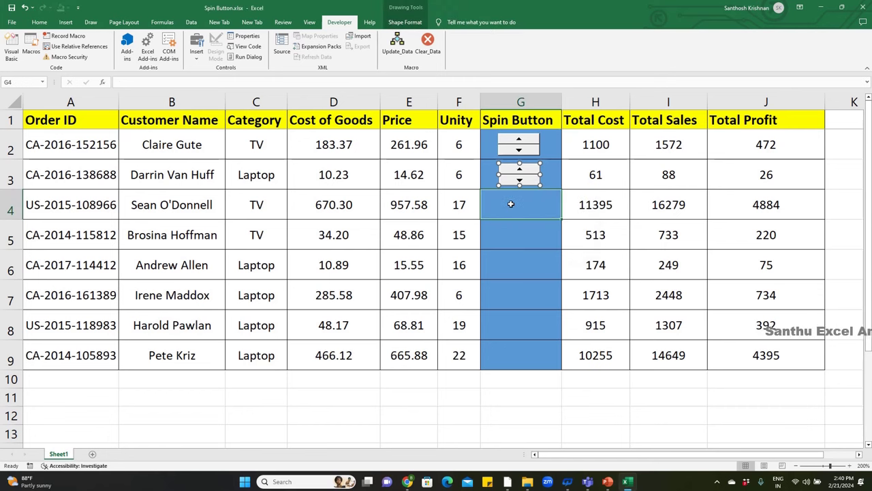
key(ctrl+v)
right_click(518, 206)
click(543, 280)
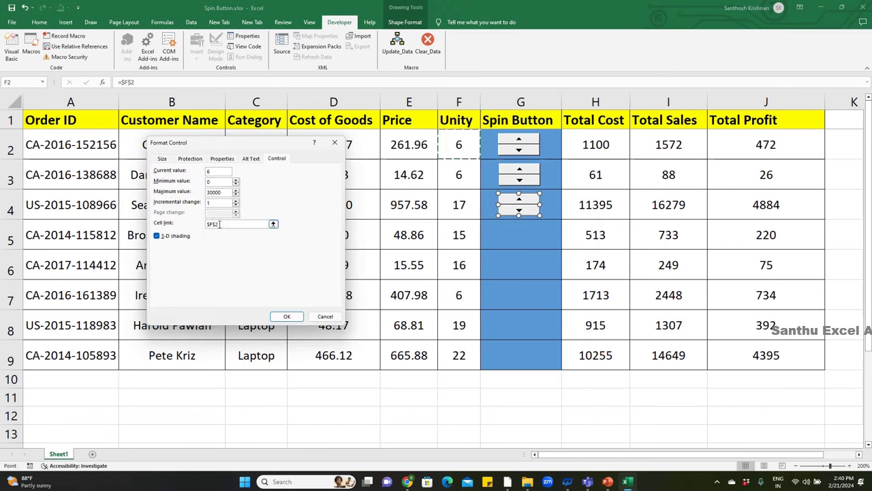
text($F$4)
click(287, 318)
Copy spinners into G5 and G6, linking them to $F$5 and $F$6
drag(519, 204, 511, 232)
right_click(510, 231)
click(537, 305)
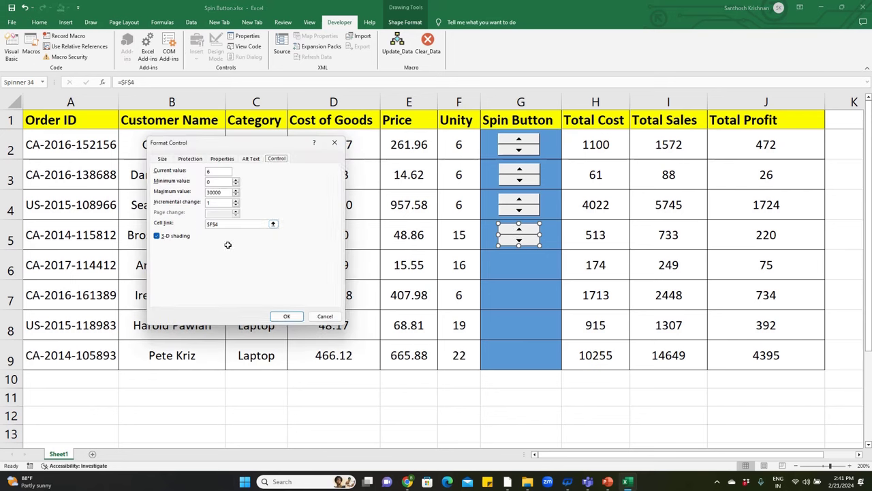
click(459, 235)
click(287, 318)
mouse_move(522, 249)
mouse_down()
mouse_move(507, 265)
mouse_move(519, 295)
mouse_move(507, 325)
mouse_up()
key(ctrl+1)
click(289, 318)
Relink the G7 and G8 spinners to $F$7 and $F$8
key(ctrl+1)
click(222, 224)
key(BackSpace)
text(7)
click(287, 316)
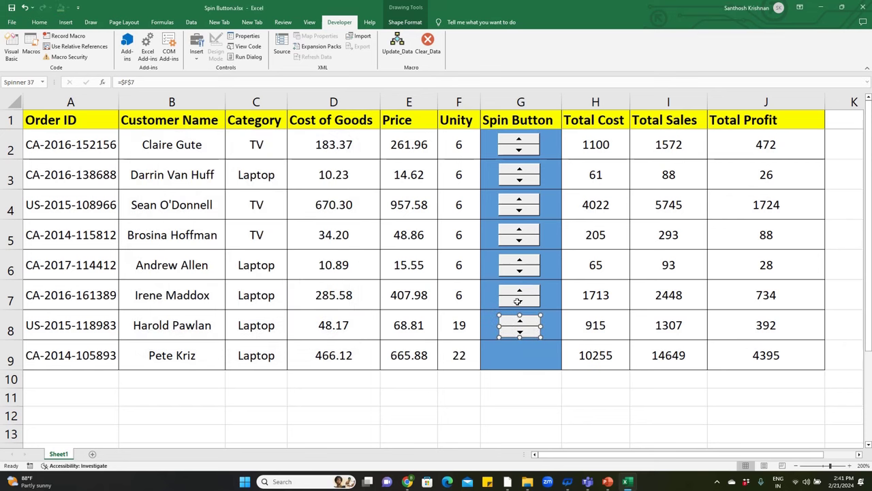
key(ctrl+1)
click(221, 224)
key(BackSpace)
text(8)
click(287, 316)
Copy a spinner into G9 and link it to $F$9
drag(511, 332, 511, 362)
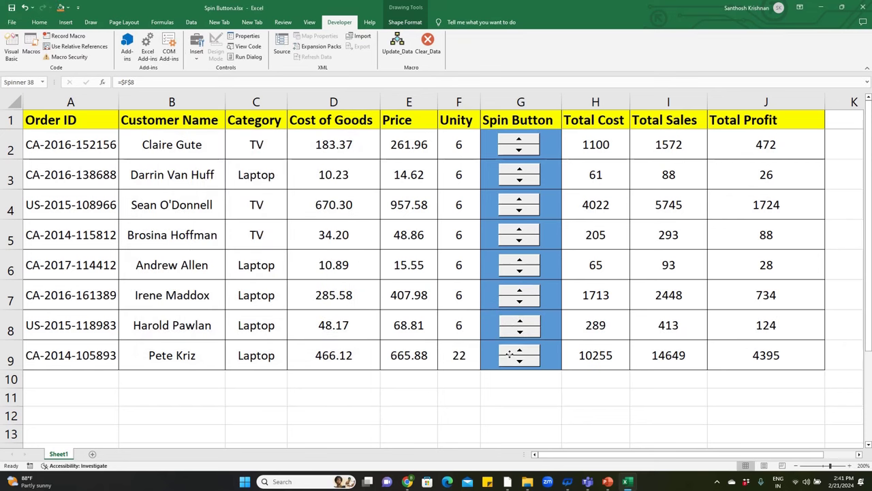
key(ctrl+1)
click(222, 224)
key(BackSpace)
text(9)
click(287, 317)
click(451, 246)
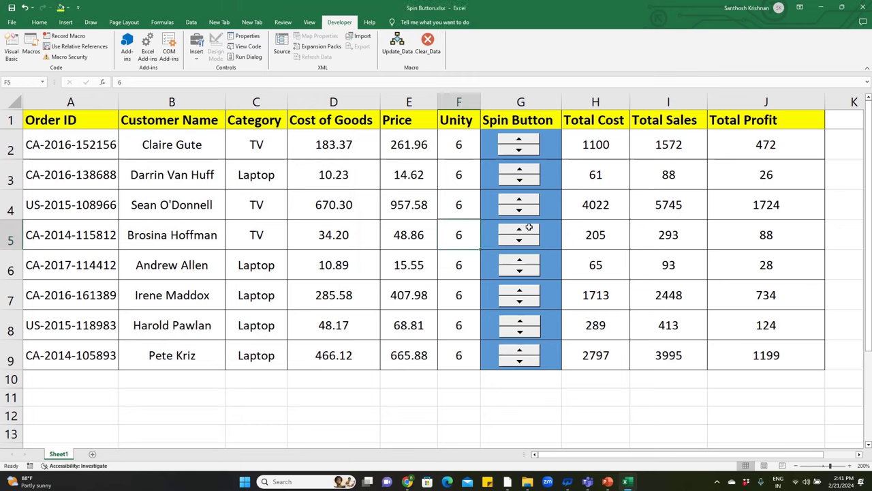
Step each row's Unity with its spinner: row 2 up to 8, row 4 up to 11, others up or down
click(520, 141)
click(520, 141)
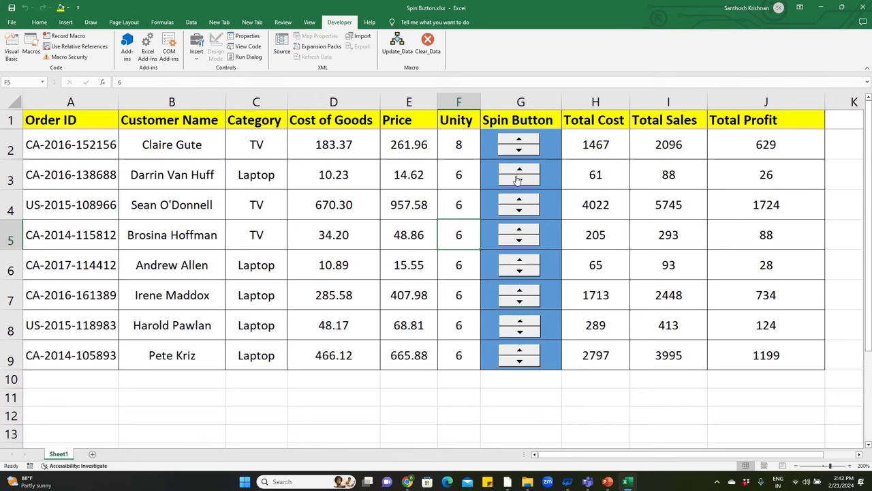
click(518, 180)
click(518, 180)
click(526, 201)
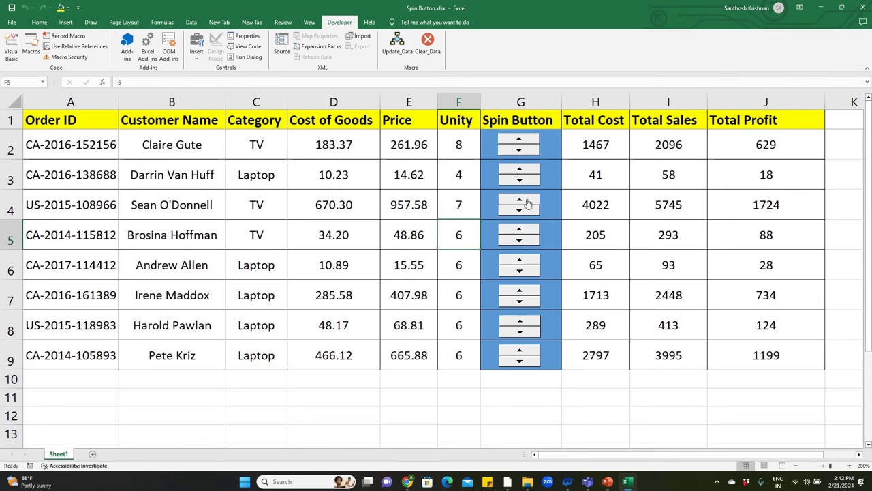
click(520, 200)
click(520, 199)
click(519, 270)
click(519, 290)
click(520, 332)
click(525, 350)
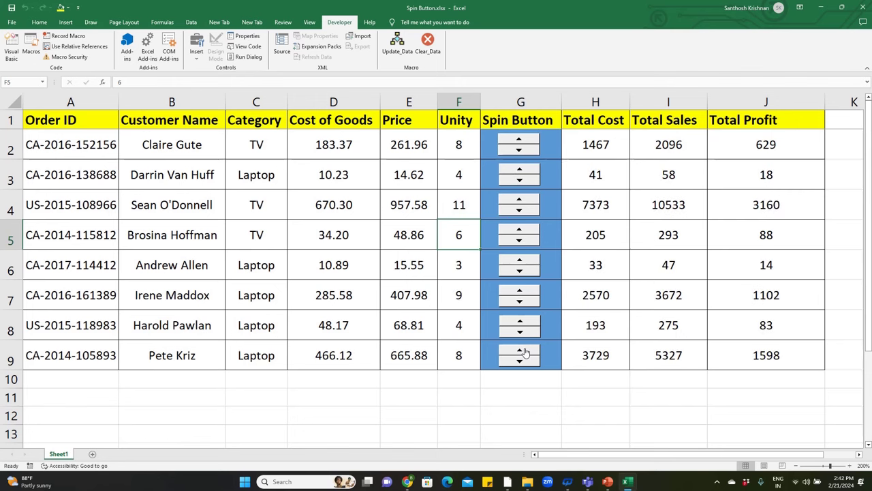
click(627, 397)
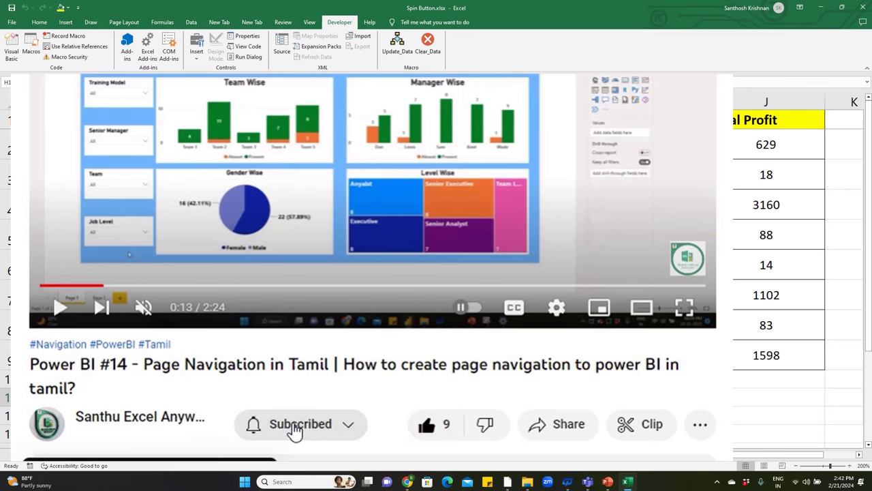
Show the notification options for the subscribed channel below the Power BI #14 video
click(350, 427)
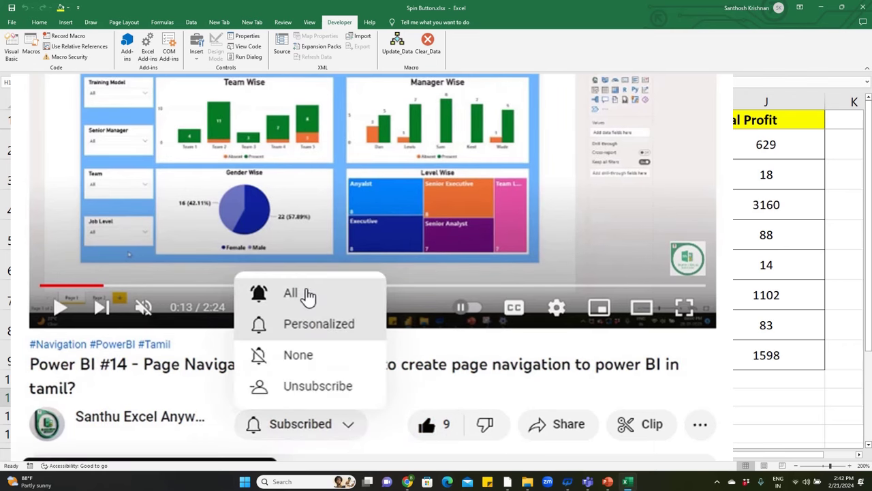